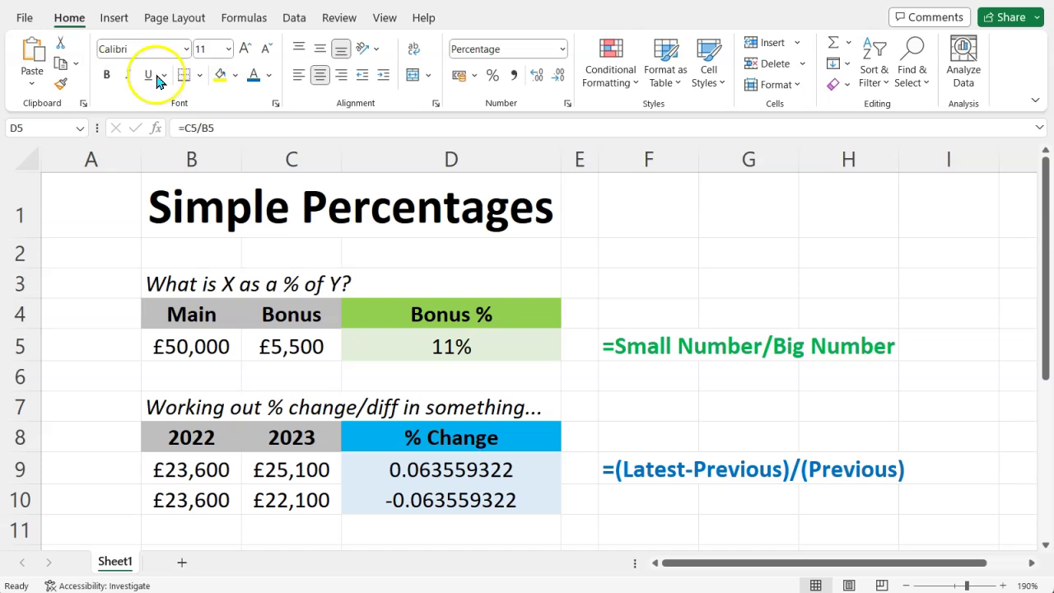
Step: Examine the "What is X as a % of Y?" example: the main and bonus amounts, the Bonus % formula in D5 and the formula pattern in F5
click(656, 322)
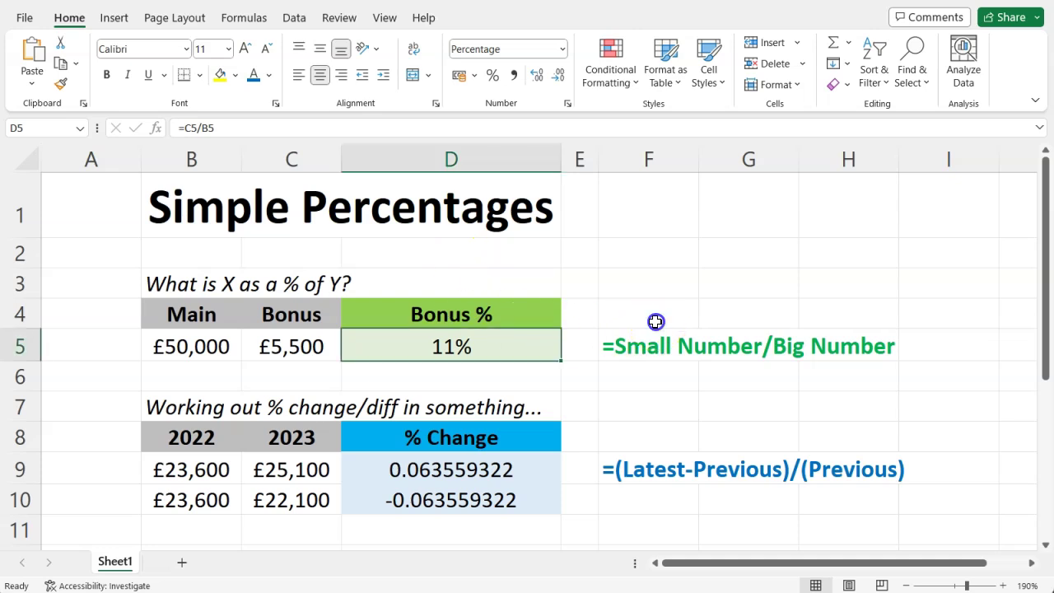
click(623, 346)
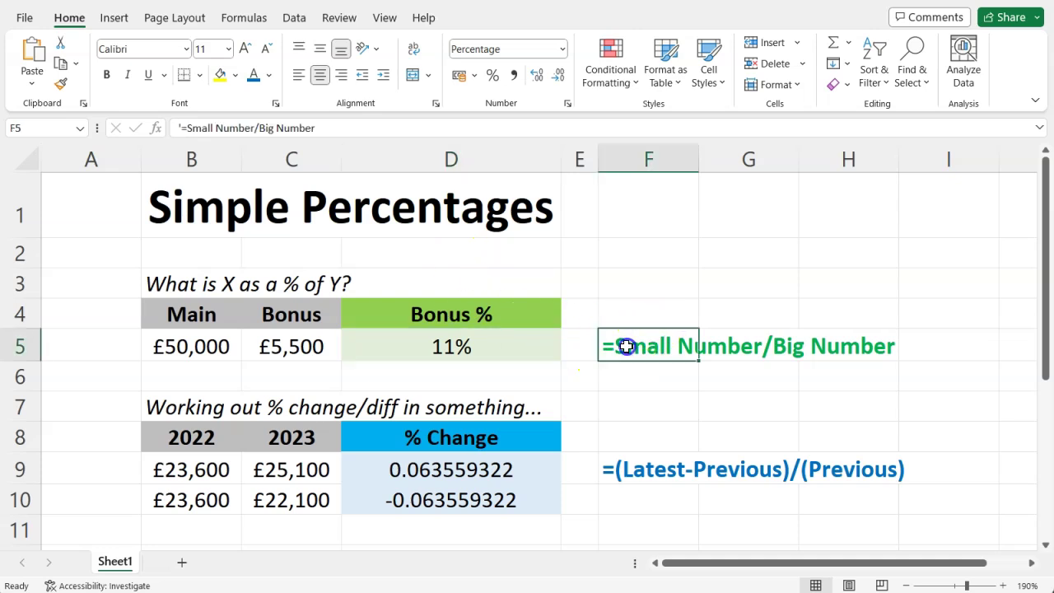
key(Left)
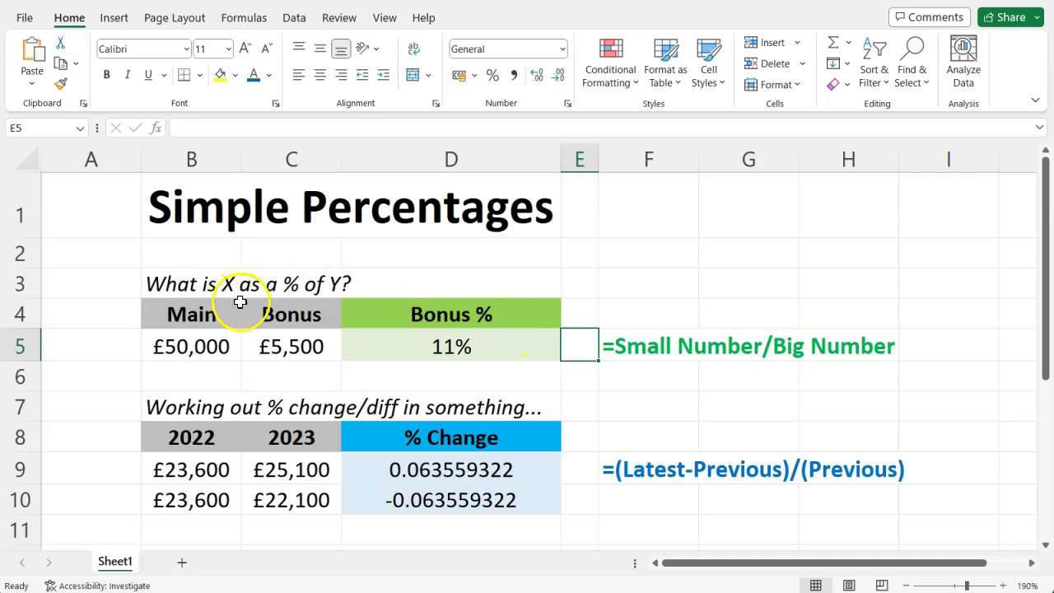
click(162, 288)
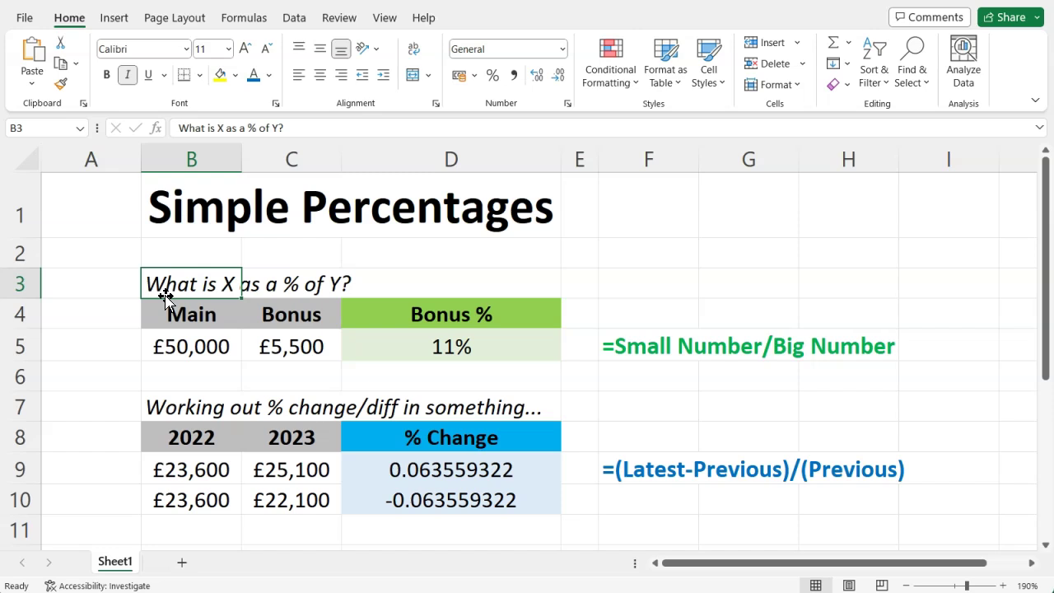
click(436, 348)
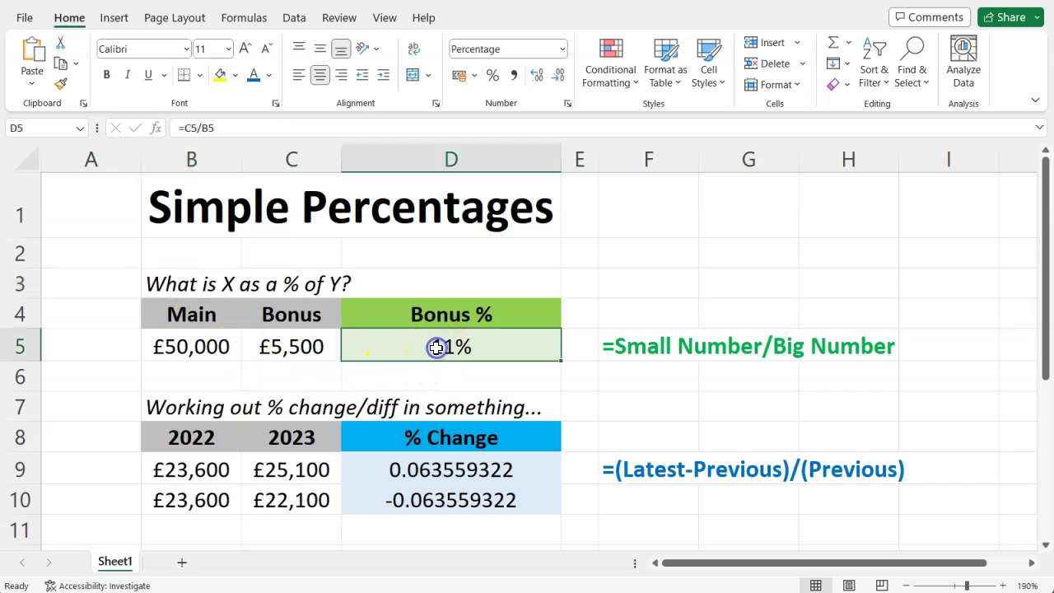
click(204, 317)
drag(175, 343, 186, 314)
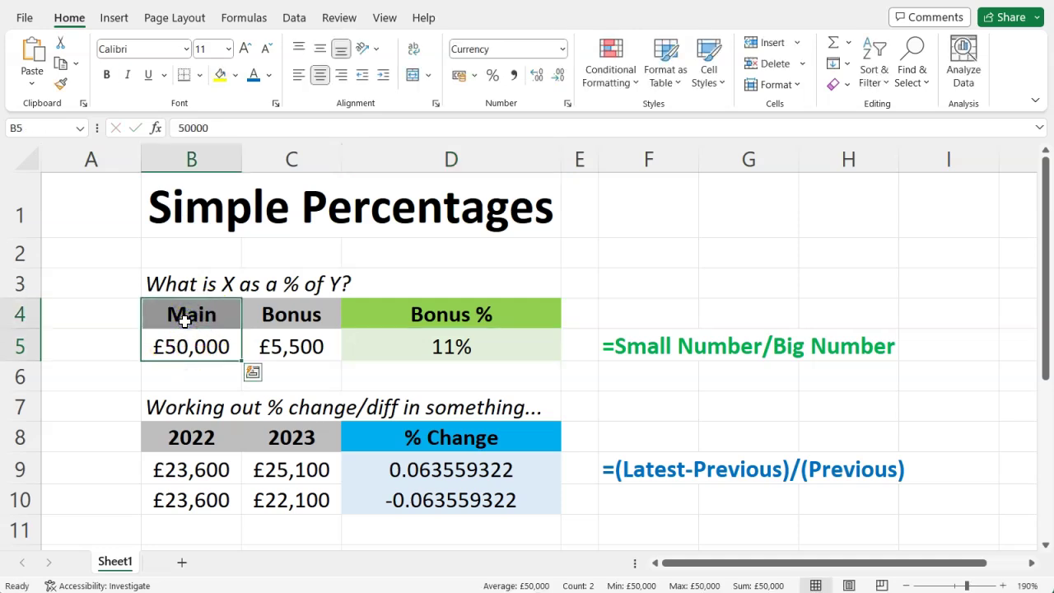
drag(284, 321, 281, 350)
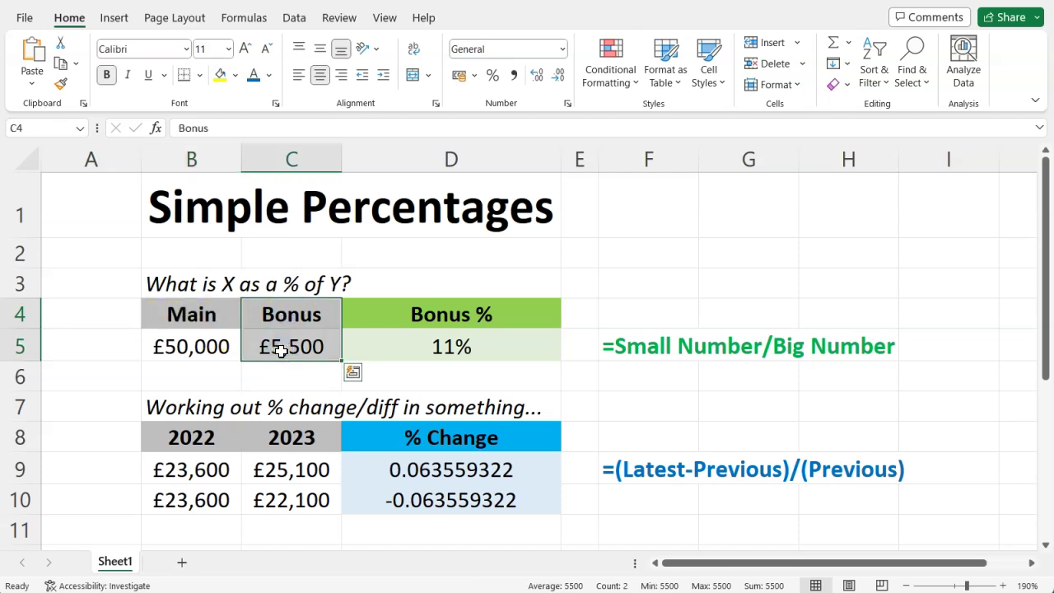
click(383, 345)
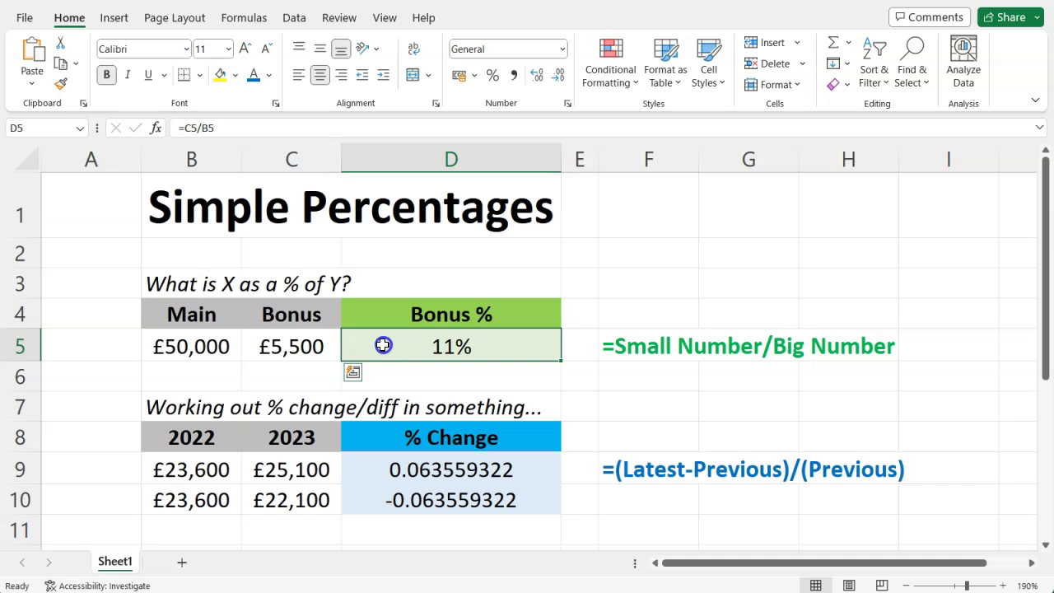
click(640, 350)
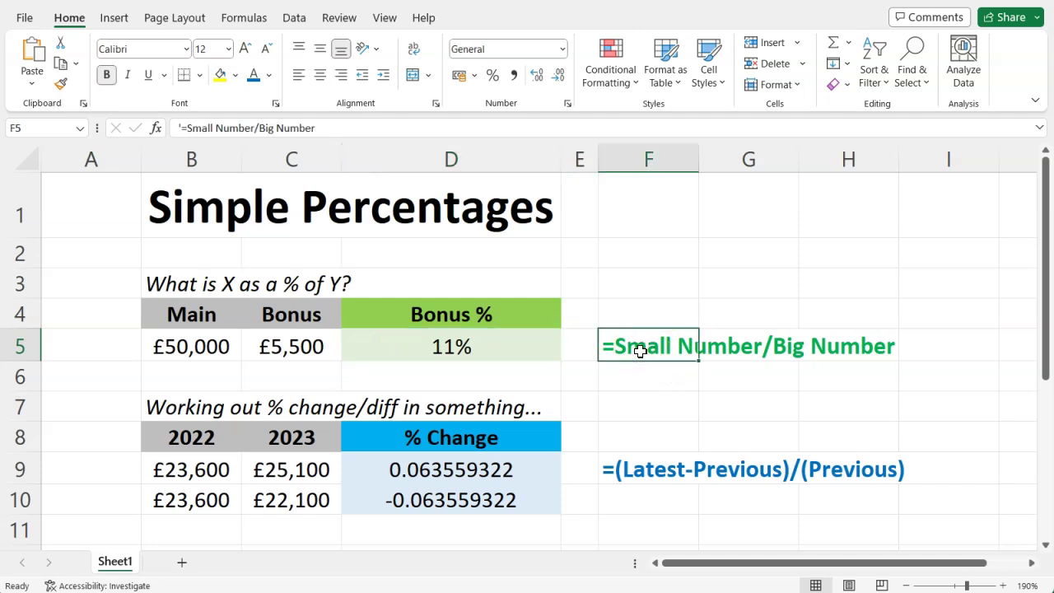
click(473, 349)
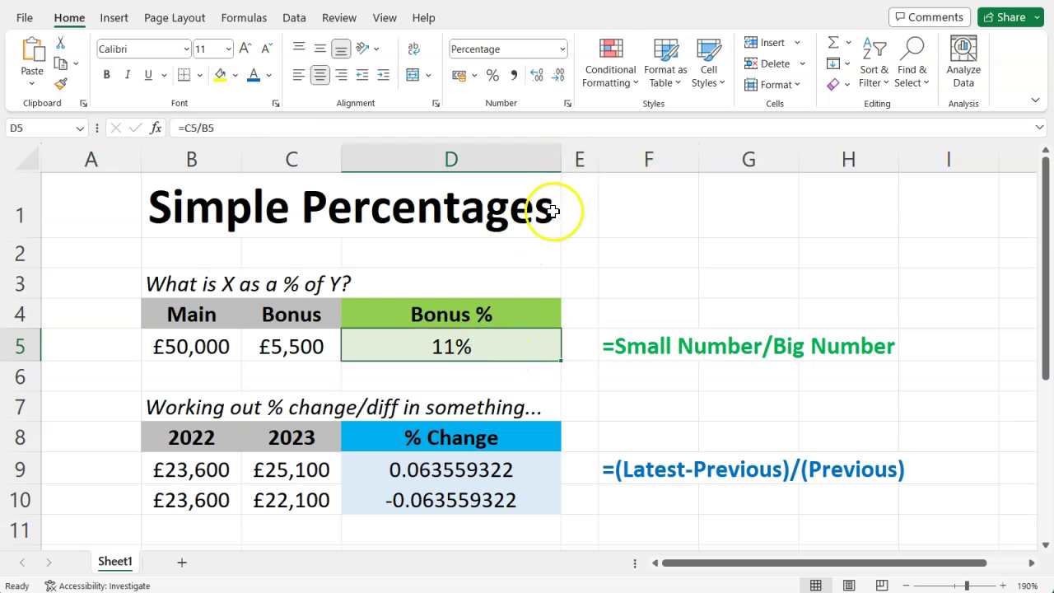
Step: Calculate the bonus as a proportion of the main amount in F3 with the formula =C5/B5
click(651, 285)
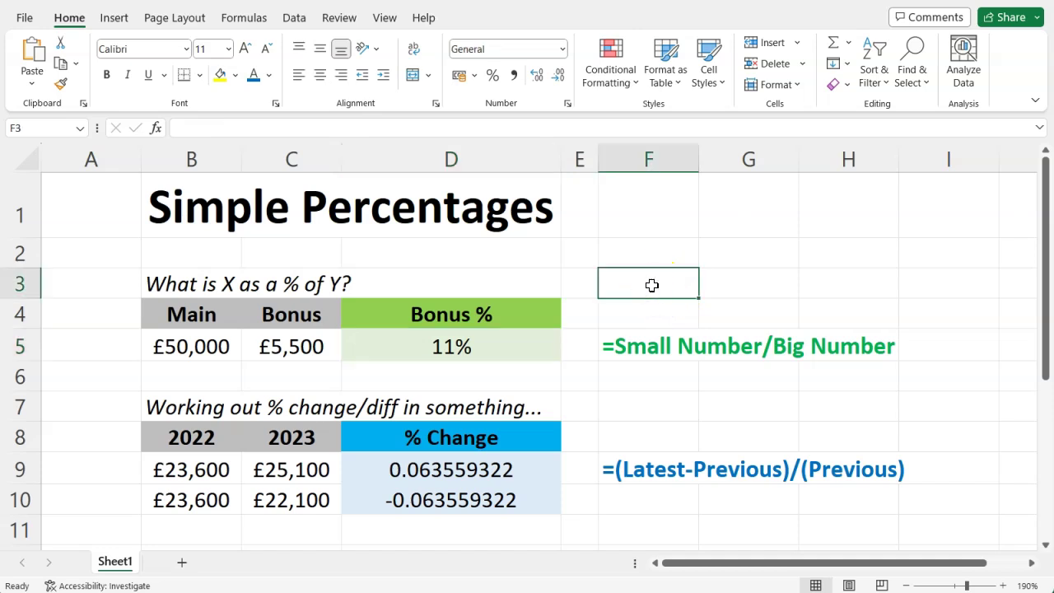
text(=)
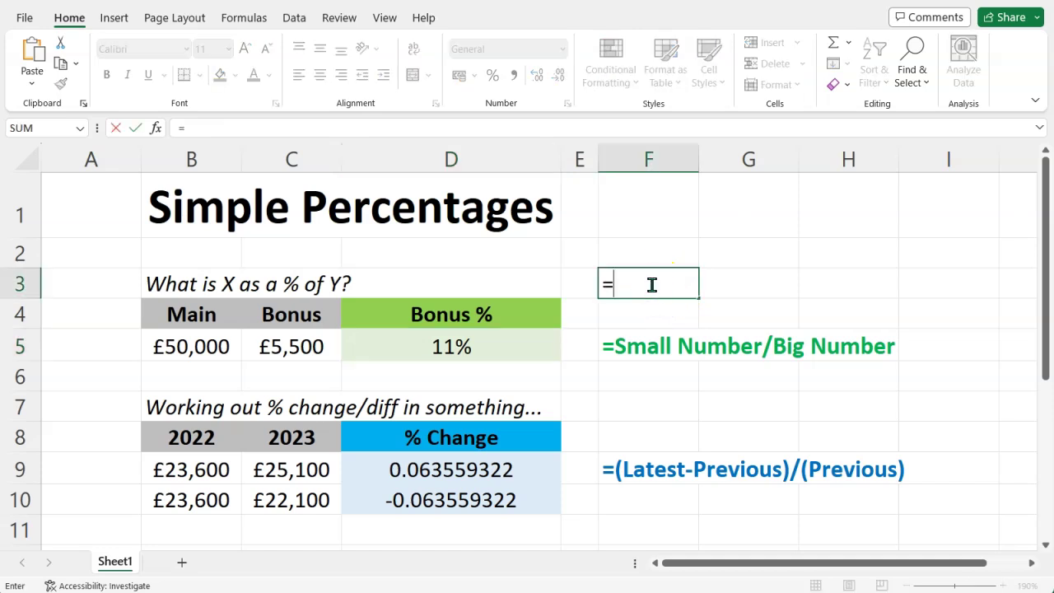
click(283, 338)
text(/)
click(176, 346)
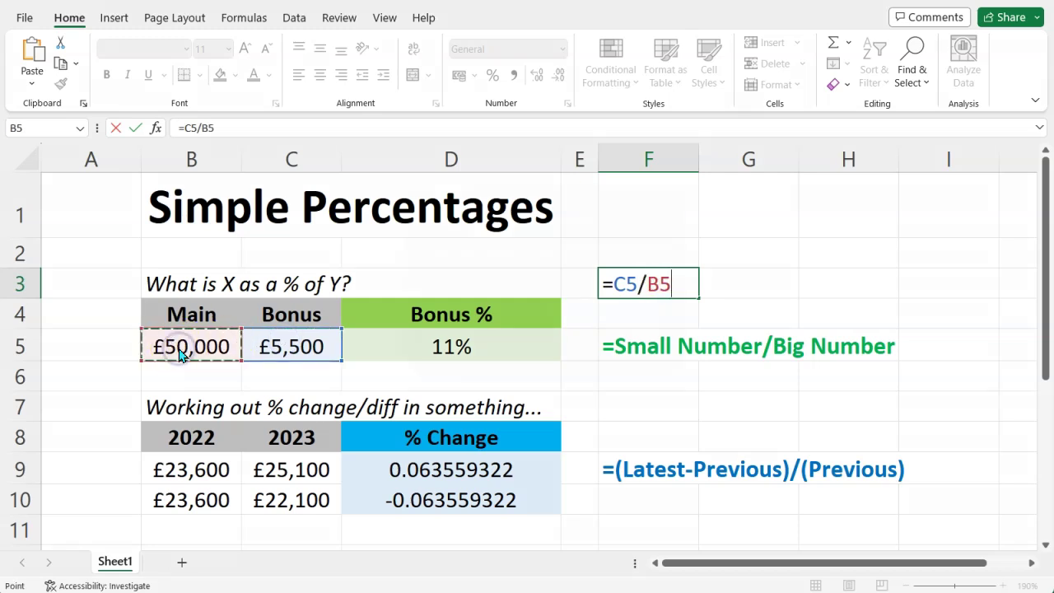
key(Return)
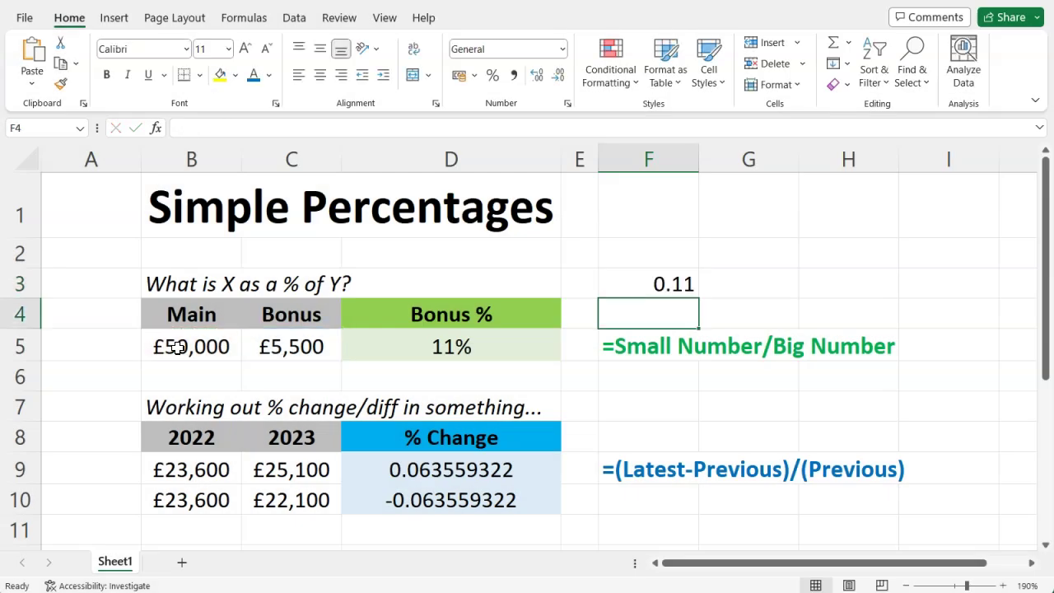
click(668, 282)
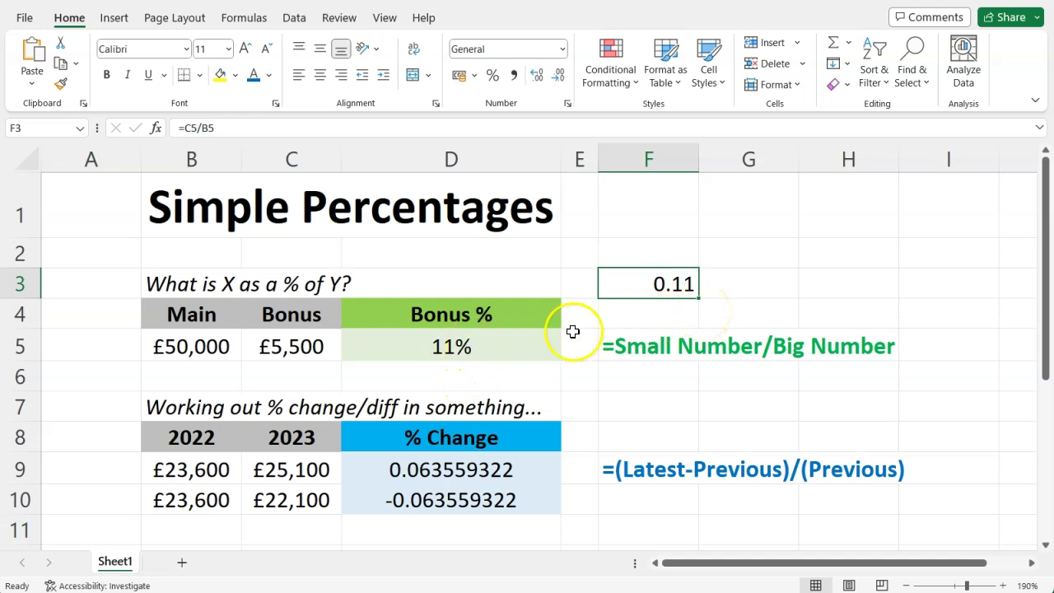
click(677, 284)
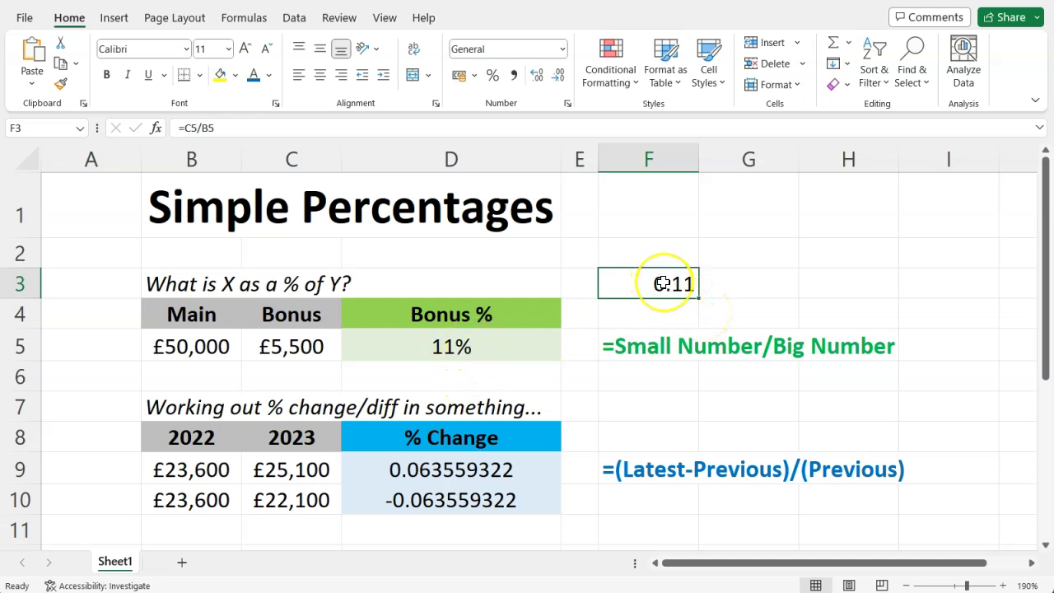
click(675, 283)
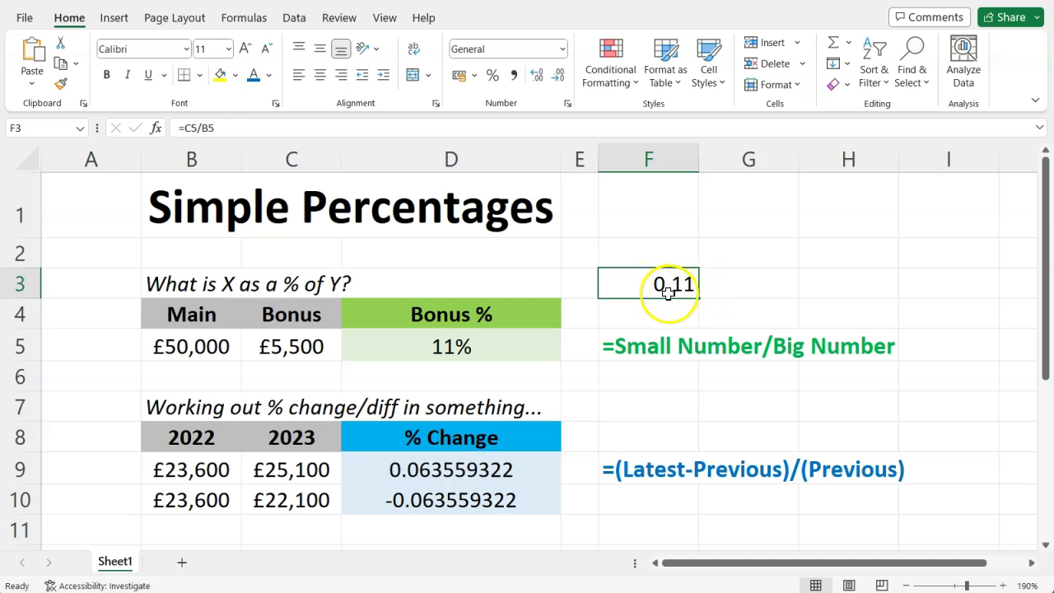
click(635, 346)
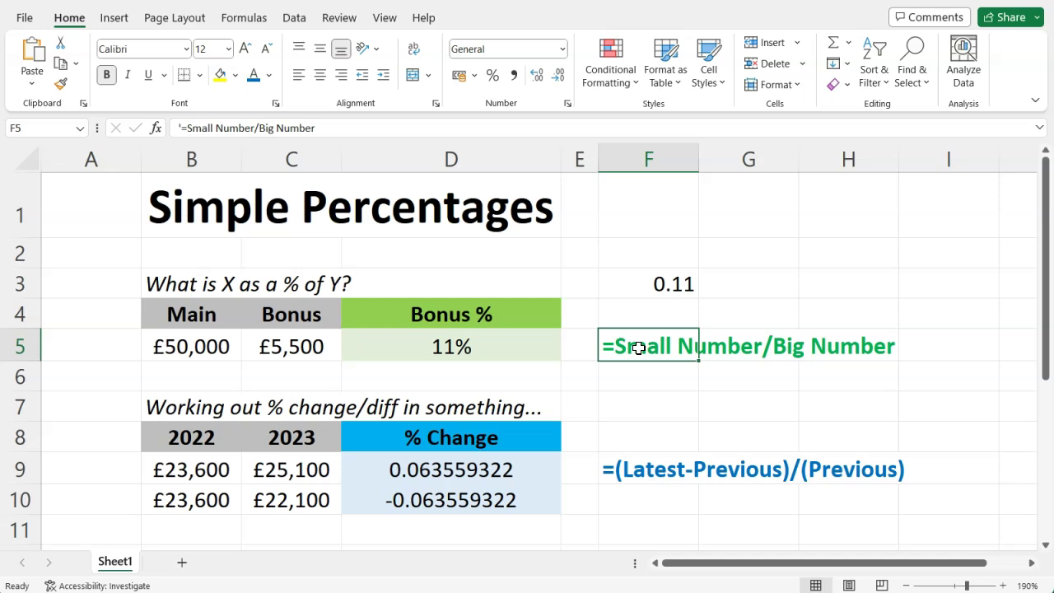
click(516, 348)
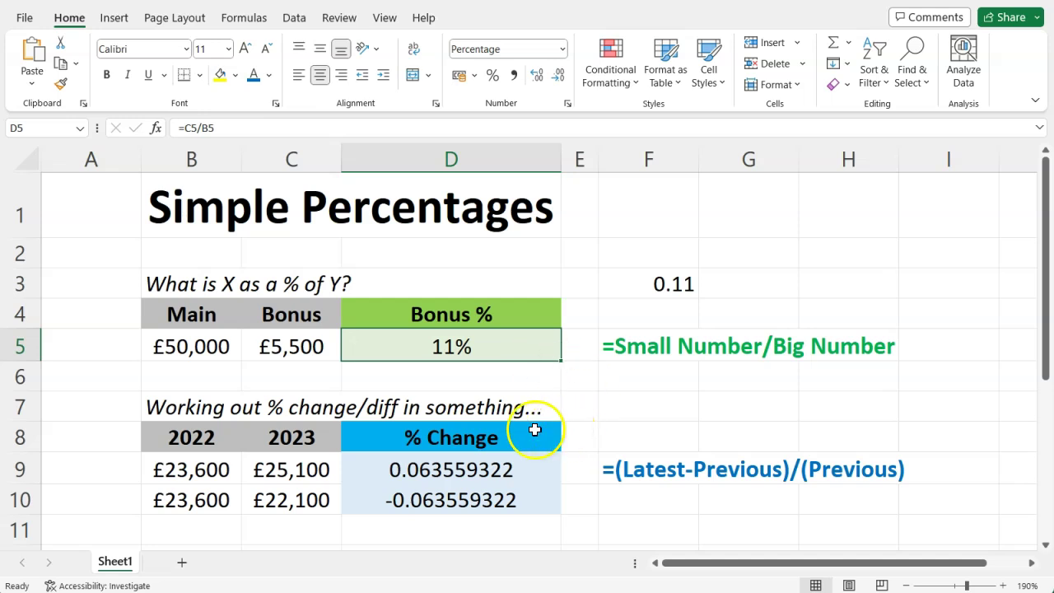
Step: Examine the percentage change example: the 2022 and 2023 amounts and the % Change formula in D9
click(199, 412)
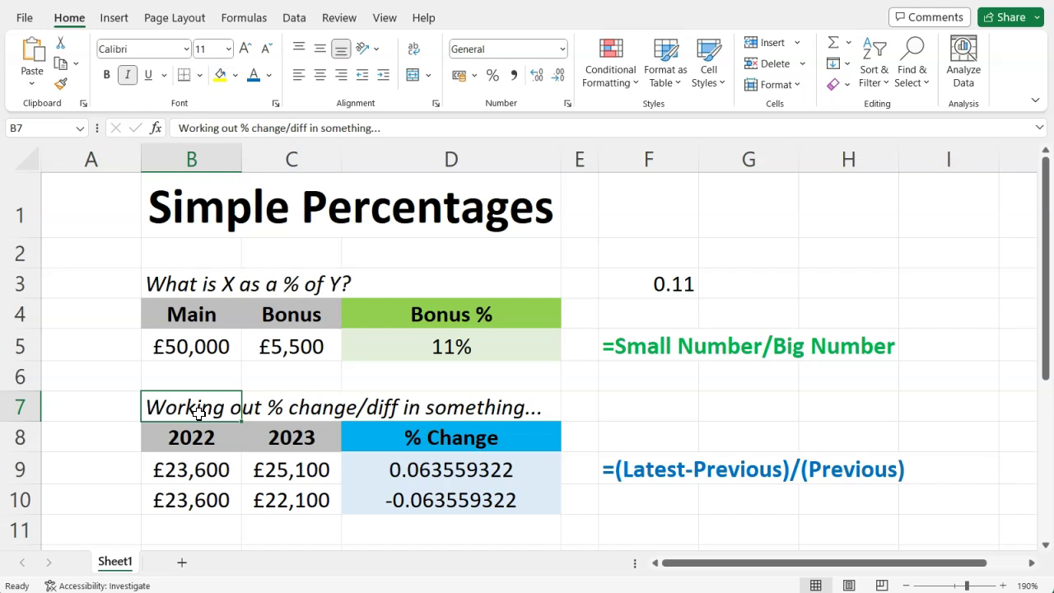
click(205, 469)
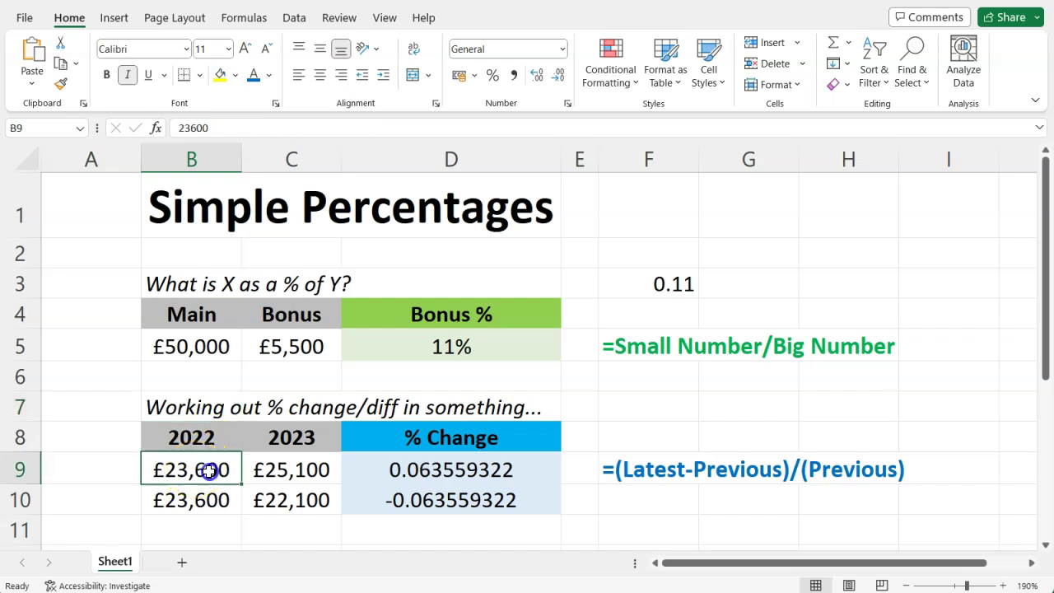
click(205, 437)
drag(205, 436, 193, 502)
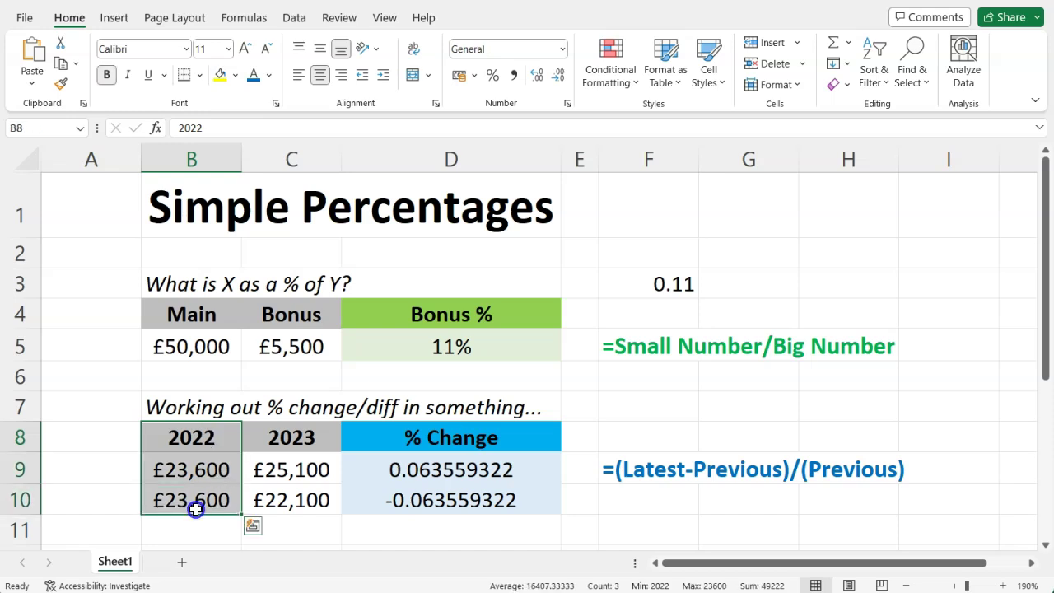
click(288, 437)
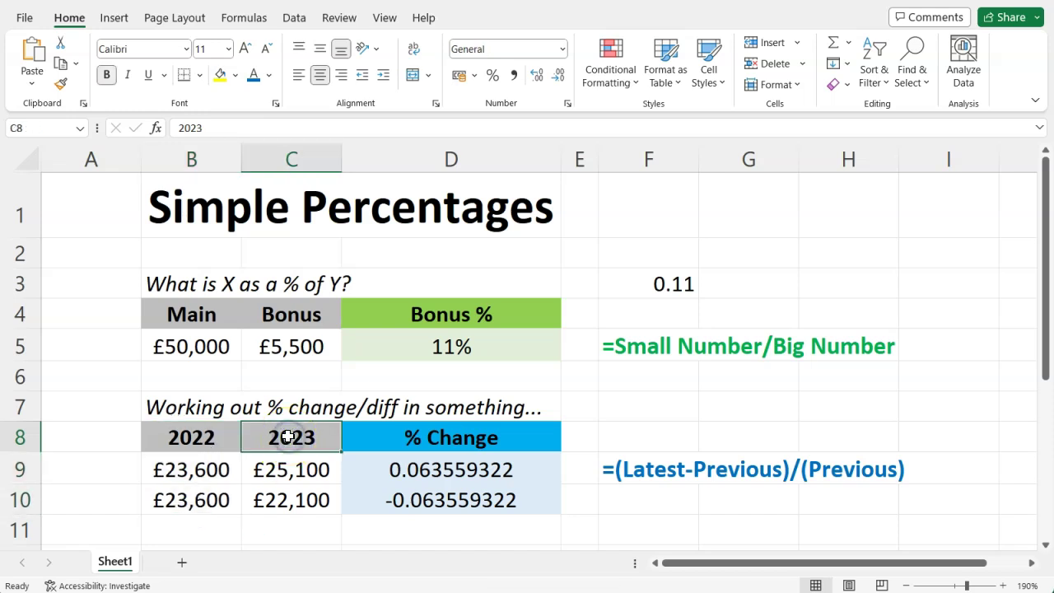
click(206, 476)
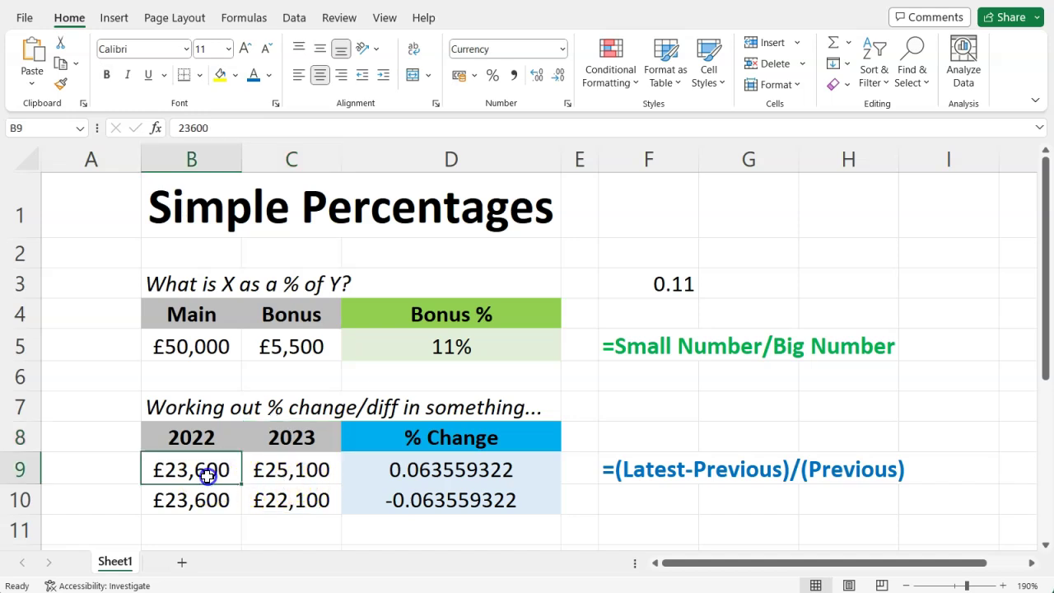
click(274, 471)
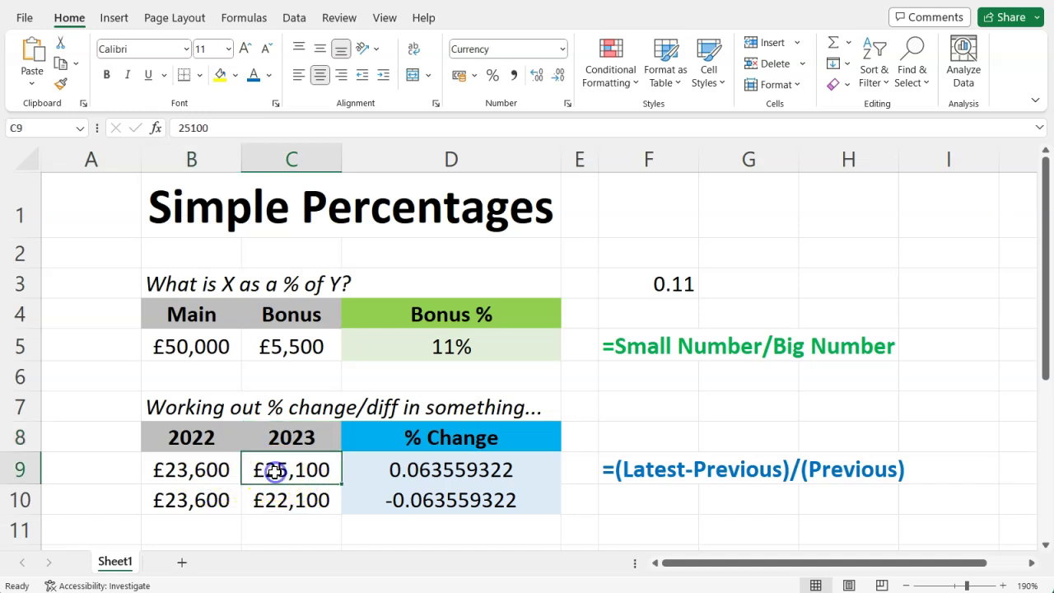
click(434, 471)
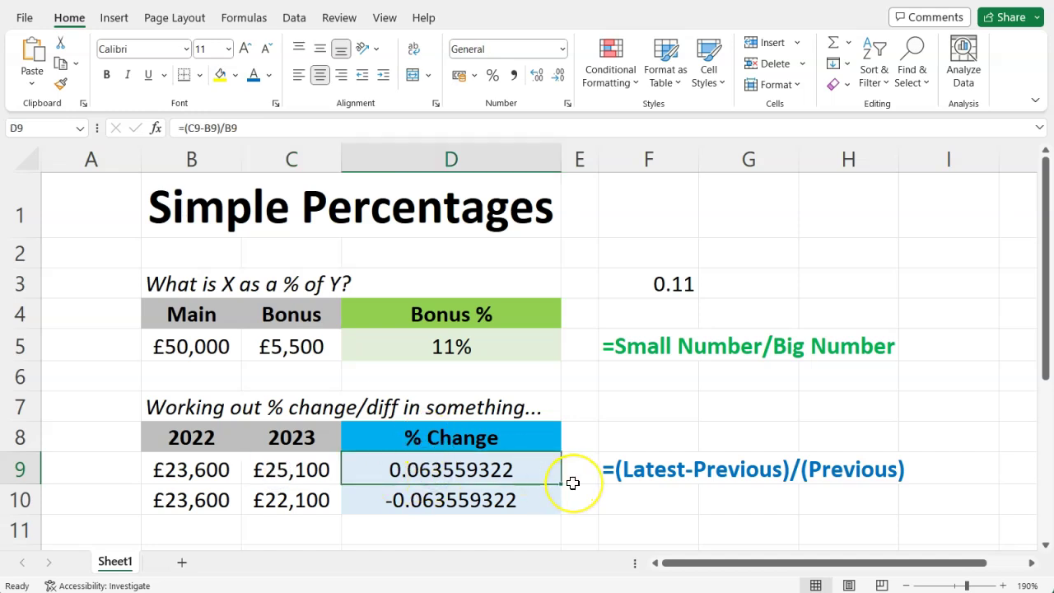
Step: Calculate the change from 2022 to 2023 in F8 with the formula =(C9-B9)/B9
click(682, 433)
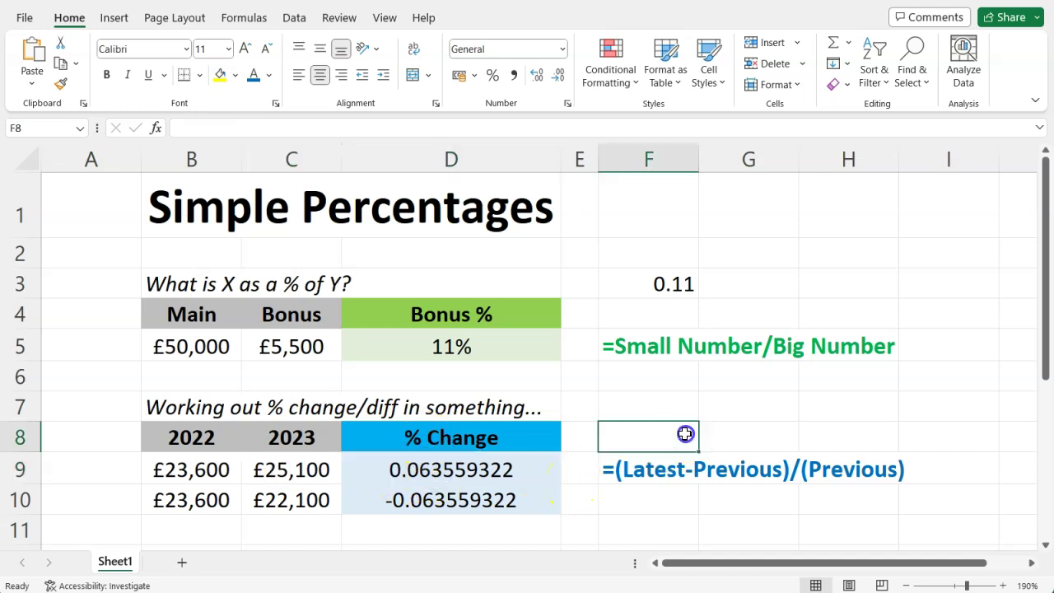
text(=)
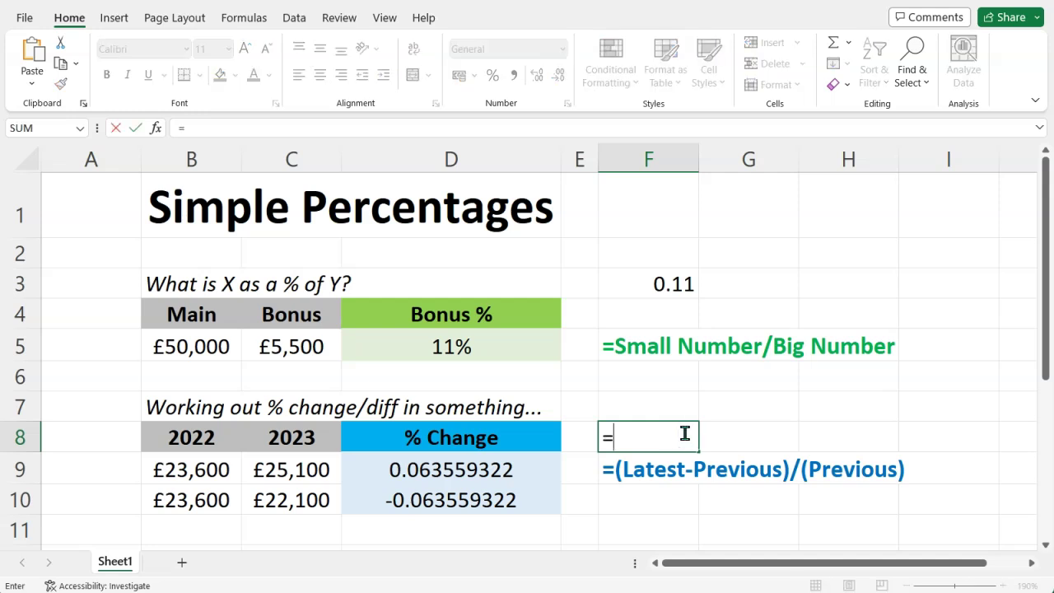
text(()
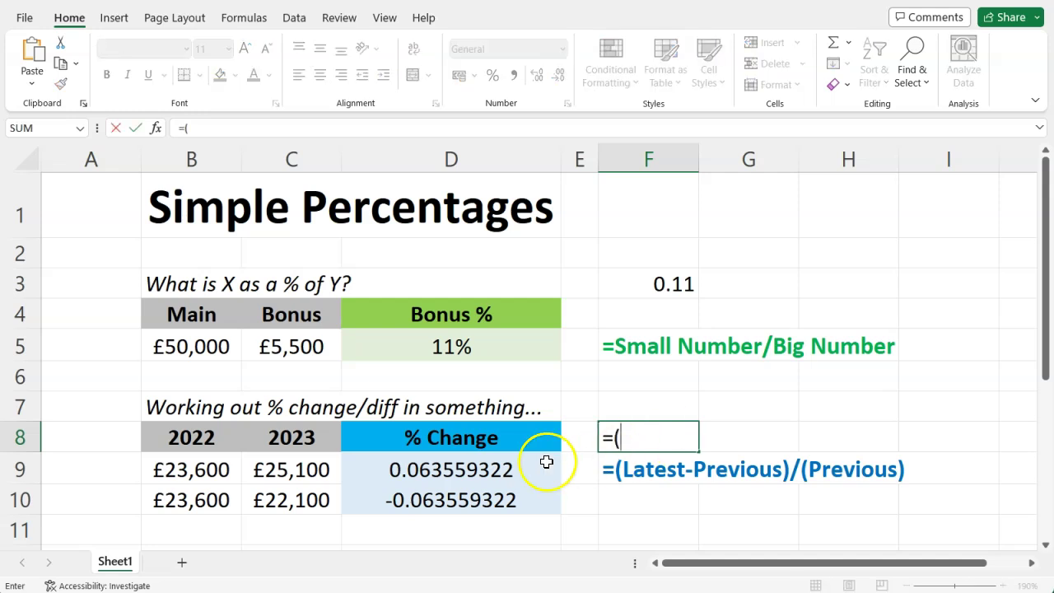
click(323, 468)
text(-)
click(187, 478)
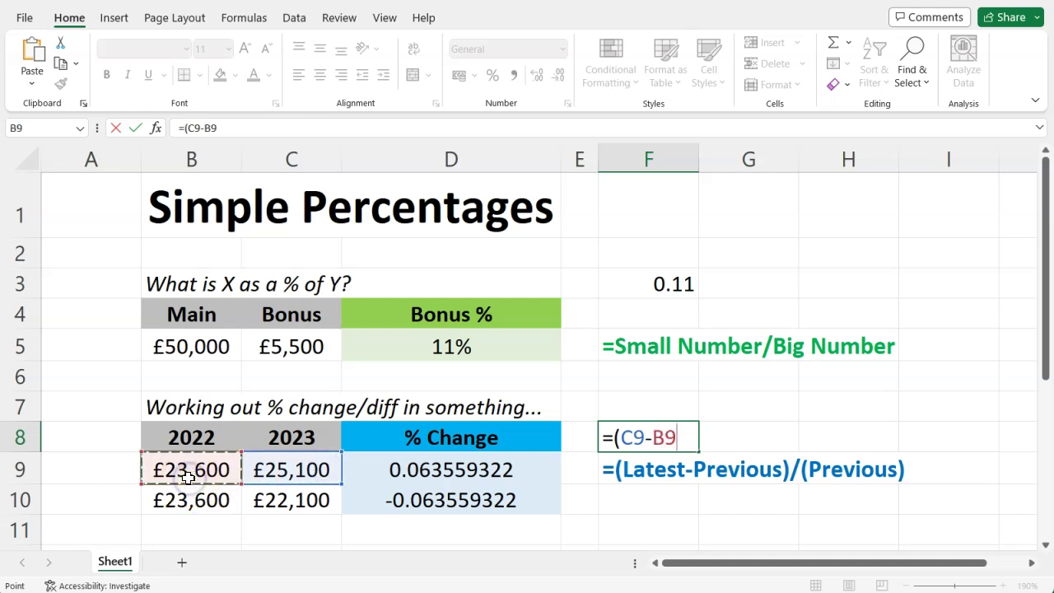
text())
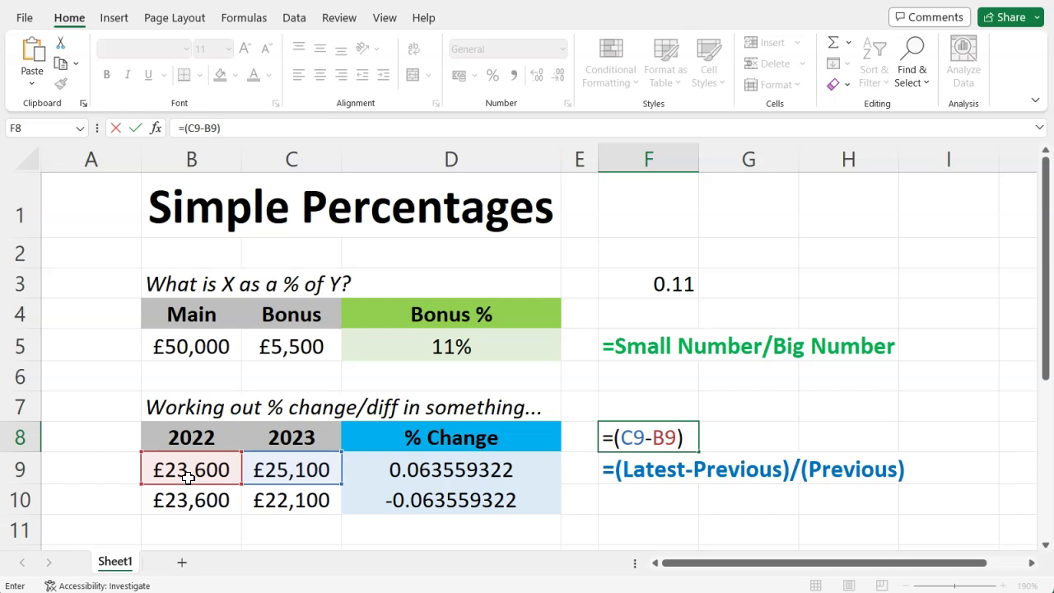
text(/)
click(170, 470)
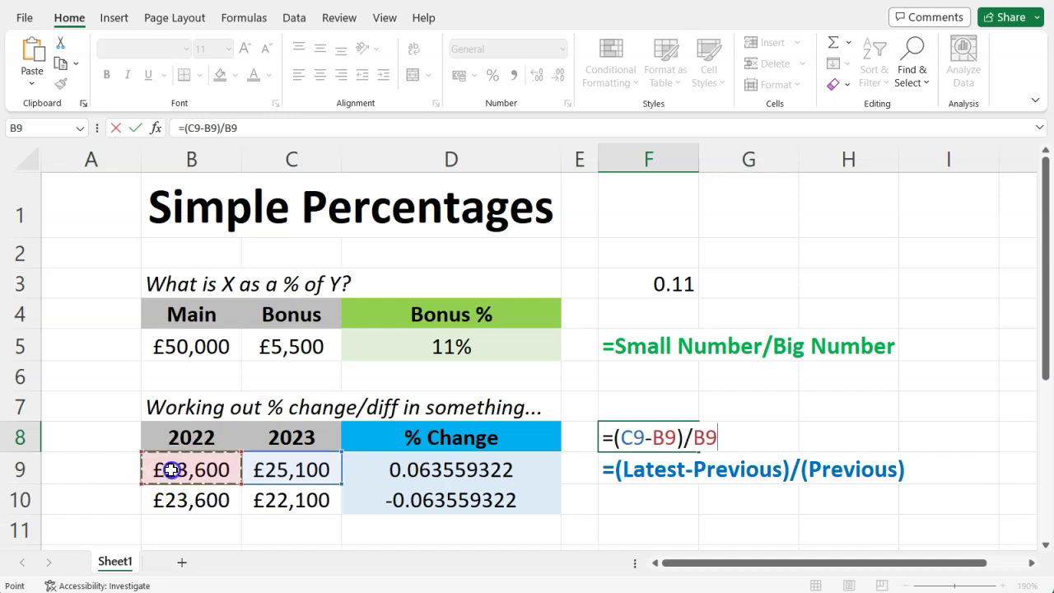
key(Return)
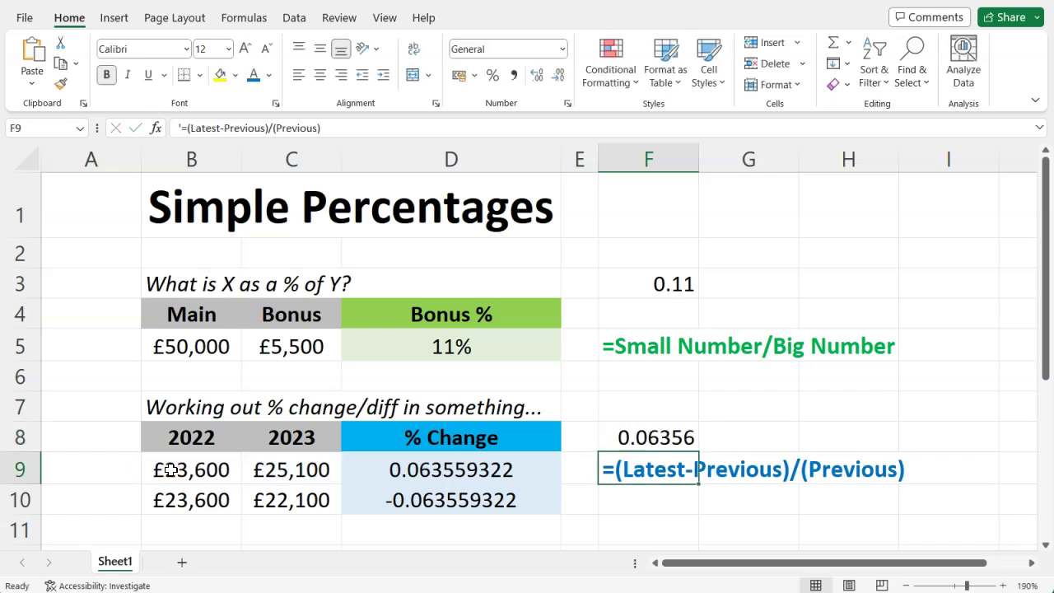
click(661, 438)
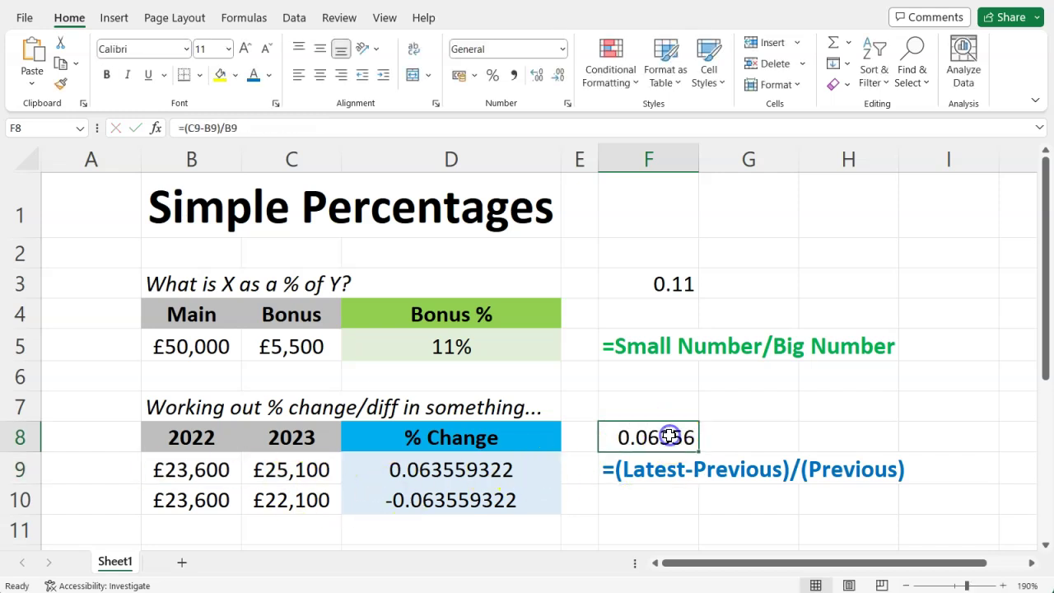
Step: Format the two % Change results in D9:D10 as percentages
drag(482, 470, 476, 501)
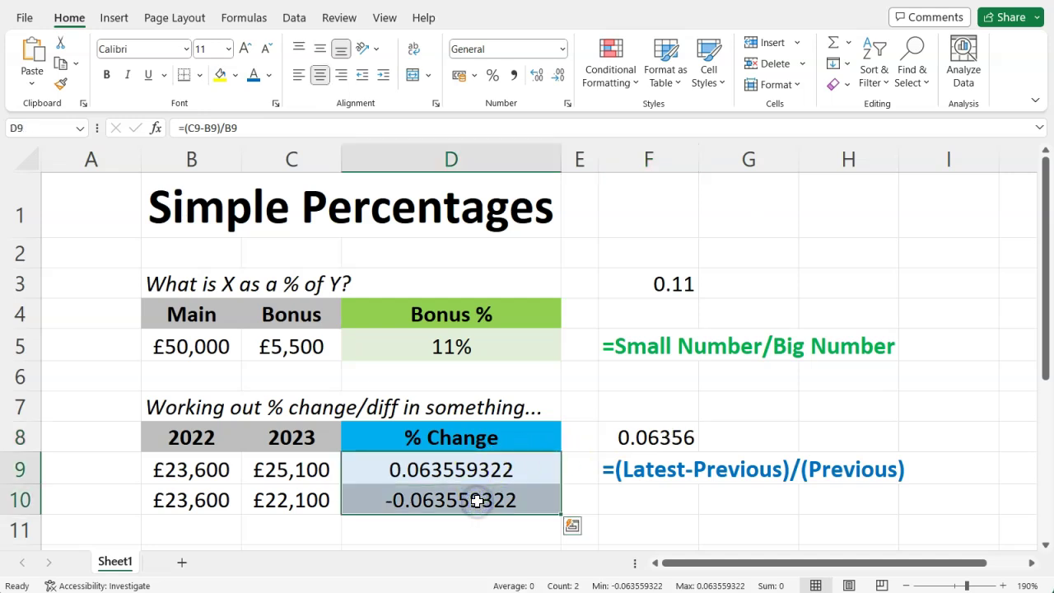
click(491, 75)
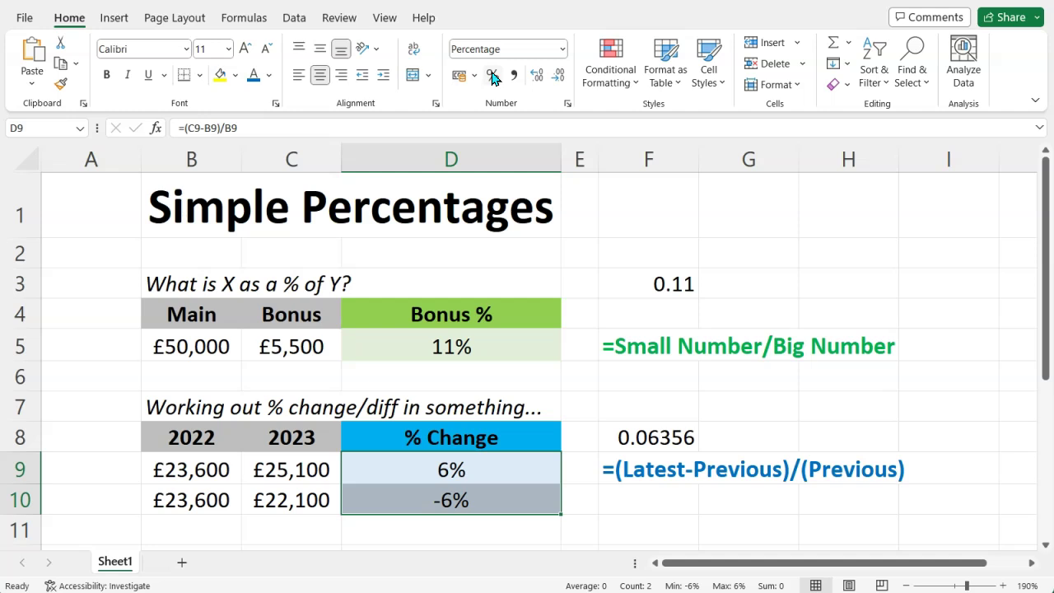
Step: Examine the % Change results in D9:D10 alongside their 2022 and 2023 amounts and the formula pattern in F9
drag(478, 468, 458, 488)
click(451, 471)
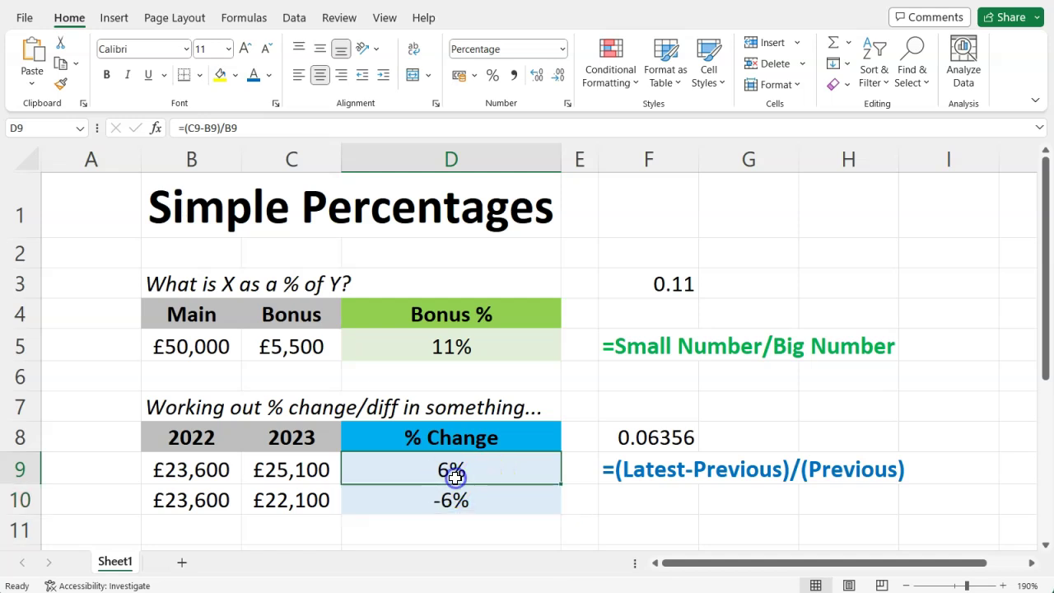
key(Left)
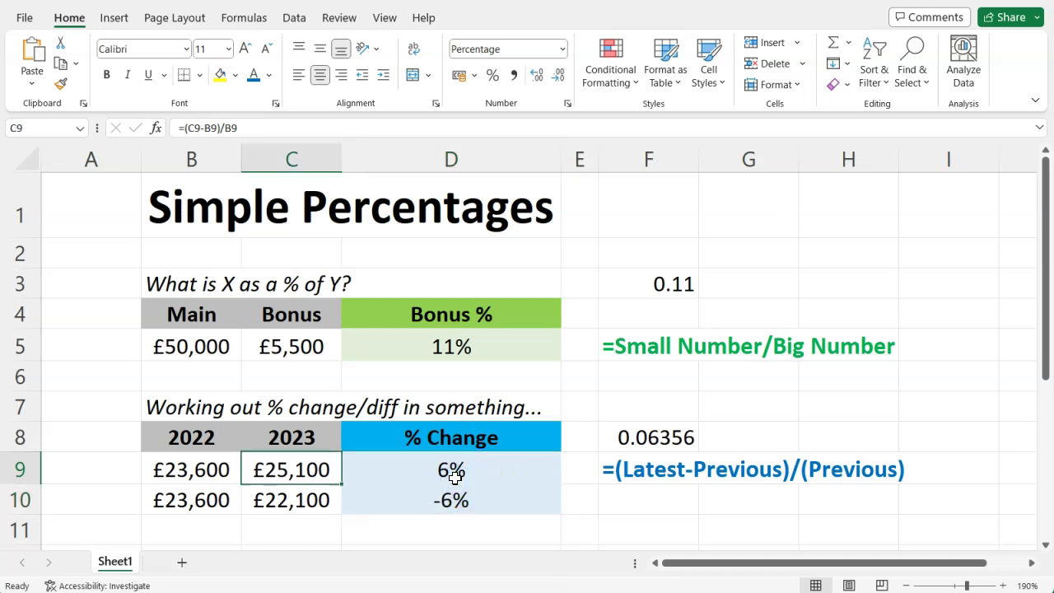
key(Down)
key(Left)
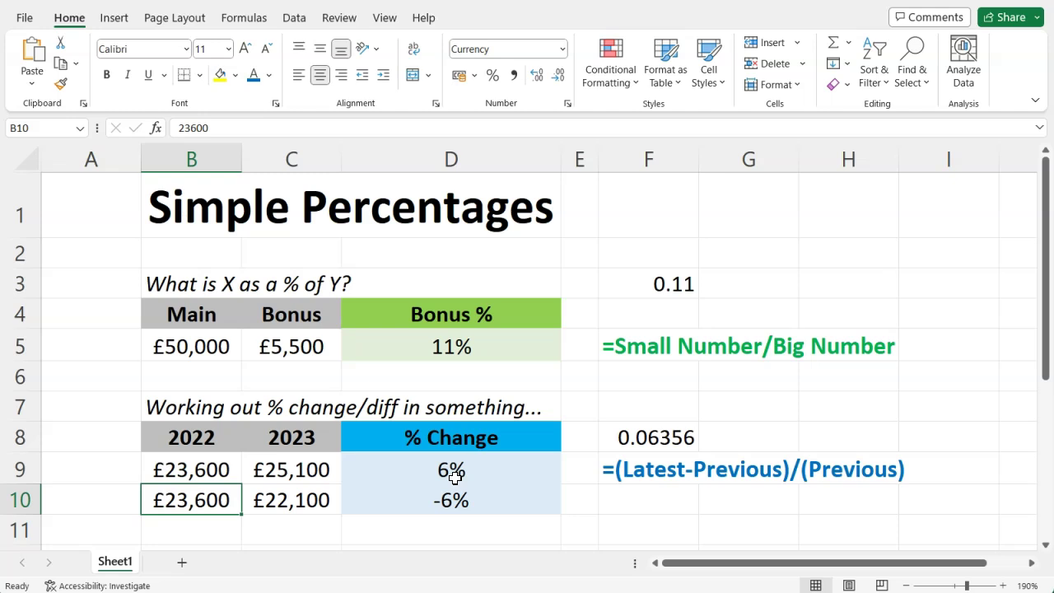
key(Right)
key(Right)
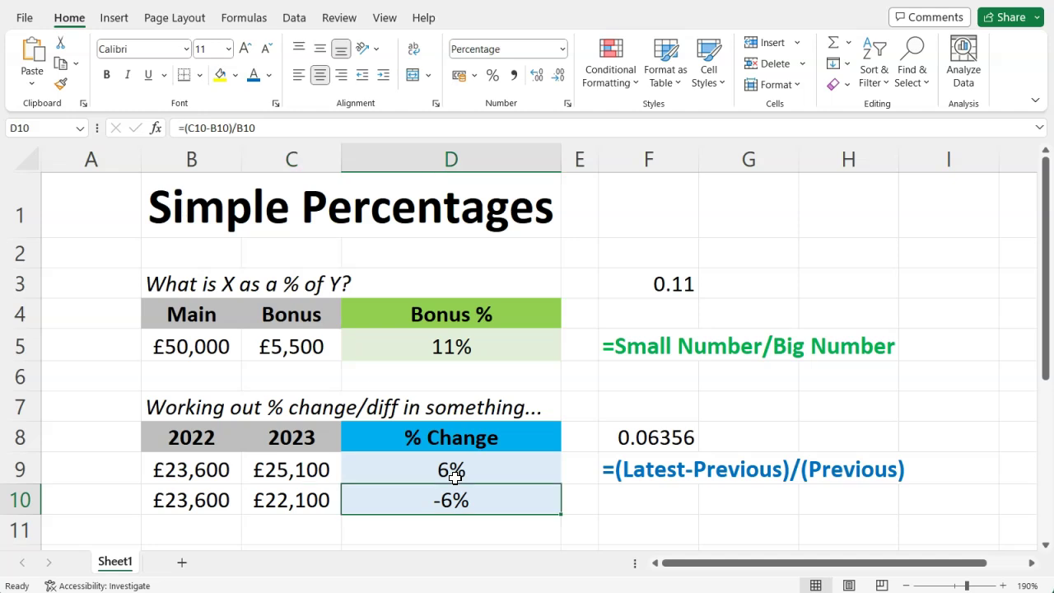
key(Right)
key(Right)
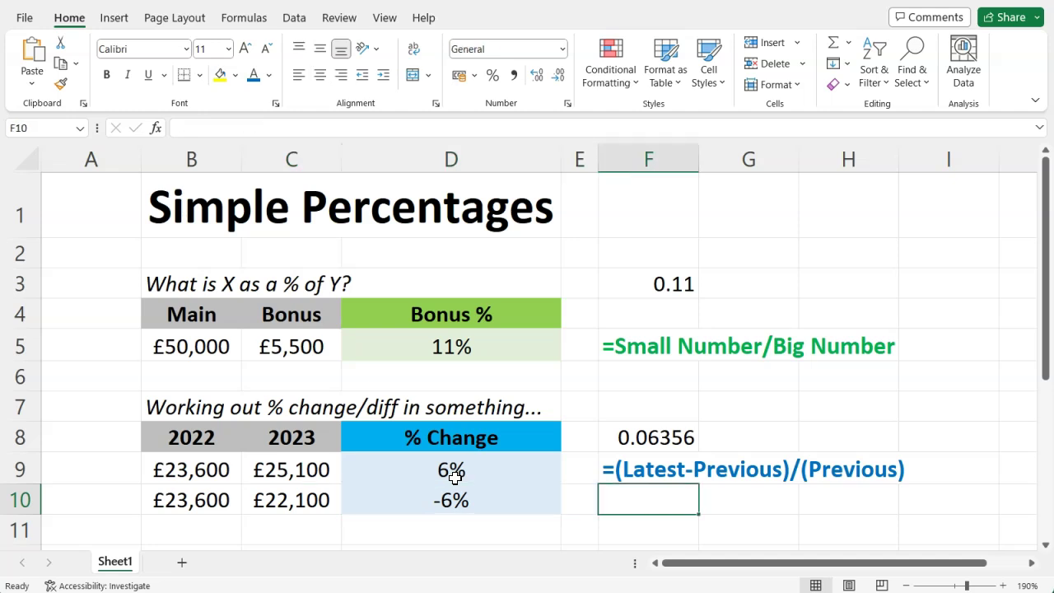
key(Up)
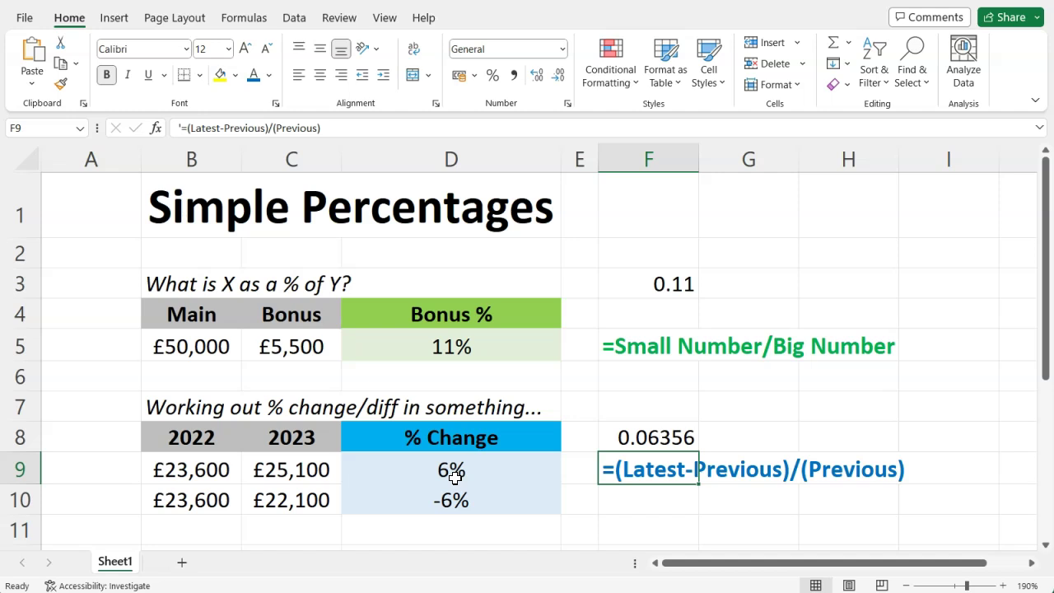
key(Right)
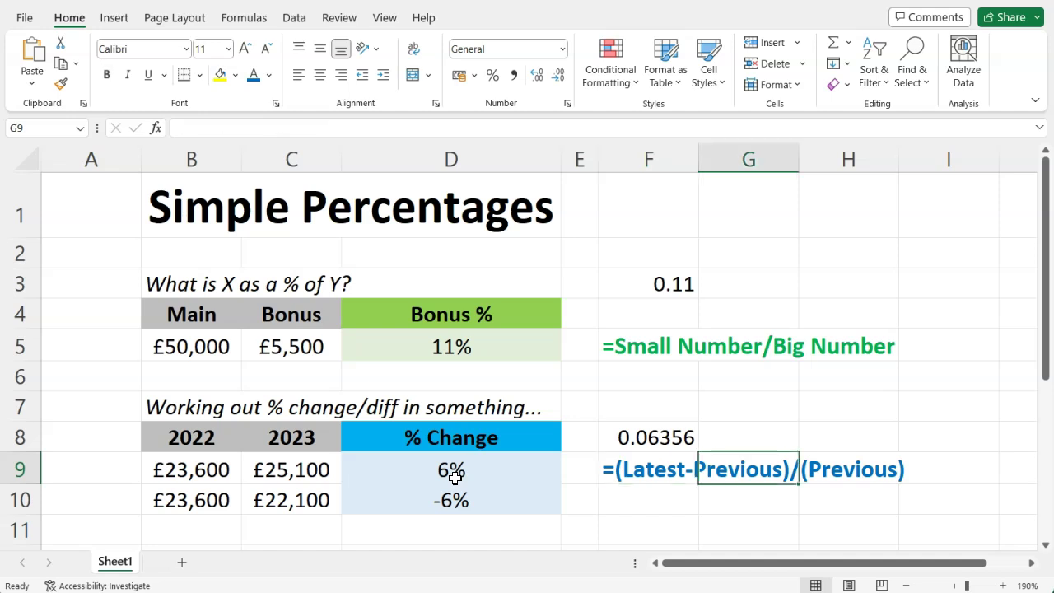
click(84, 193)
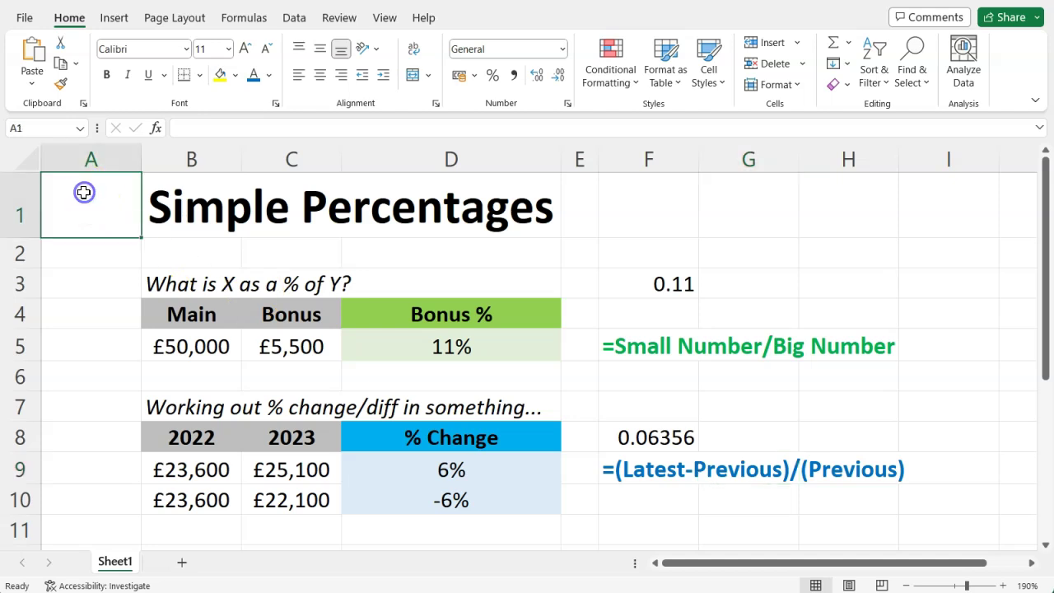